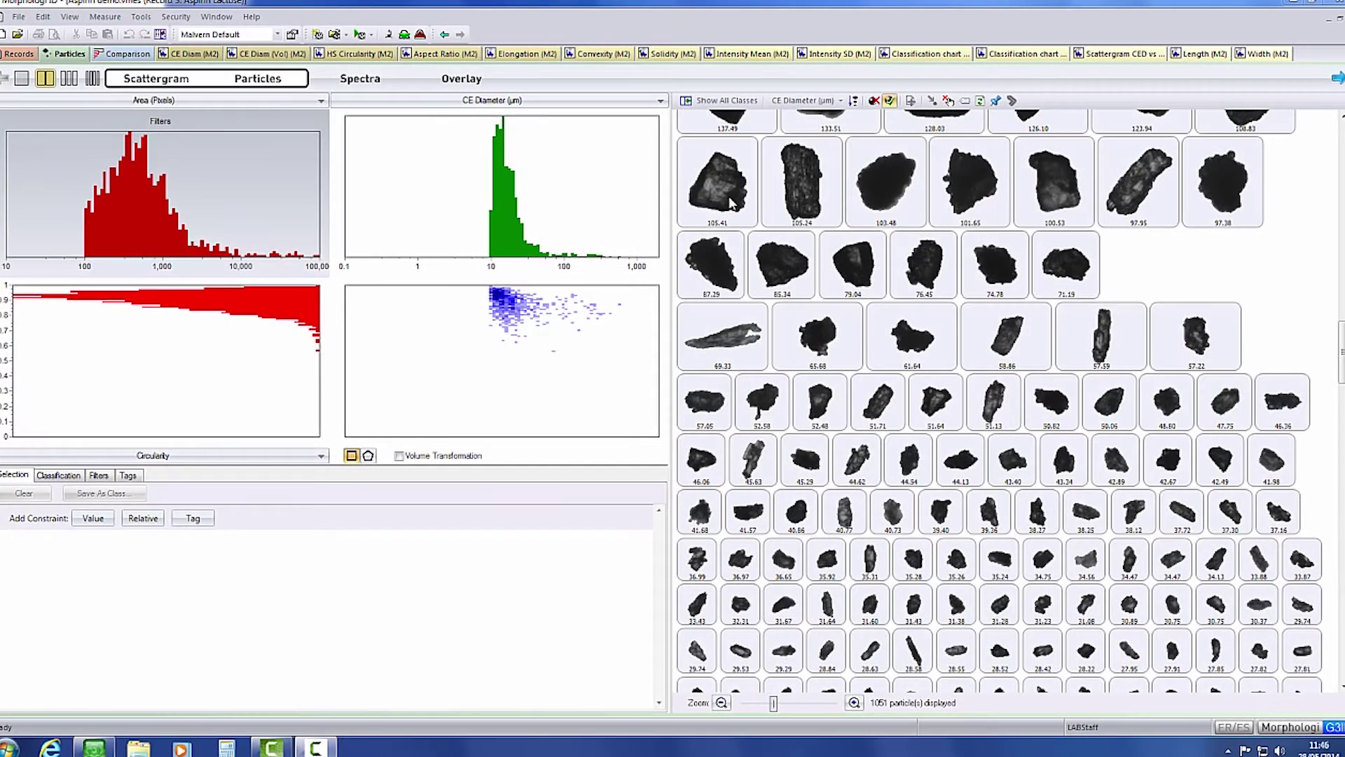
Select particles 105.41 through 71.19 plus 51.71 and 50.82, then request Chemical analysis on them.
left_click(714, 208)
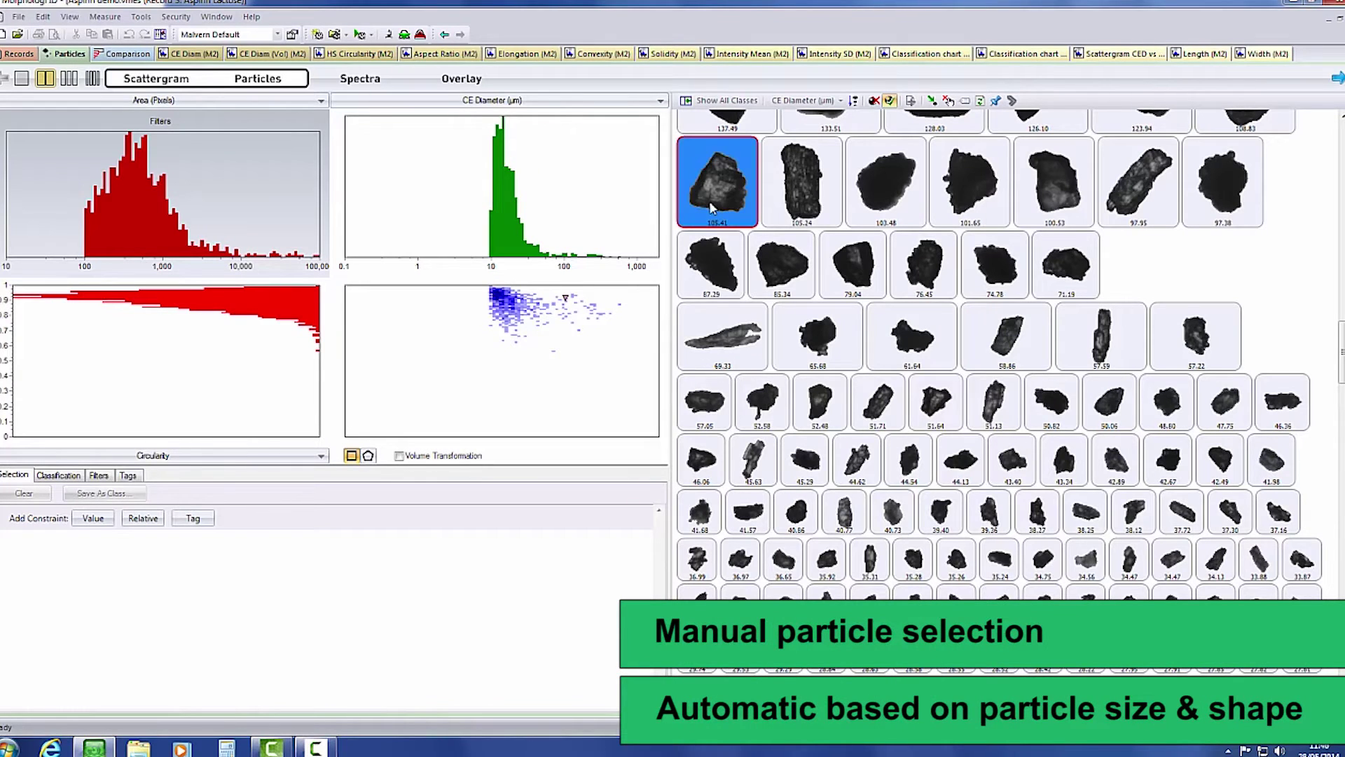
left_click(1060, 269, "shift")
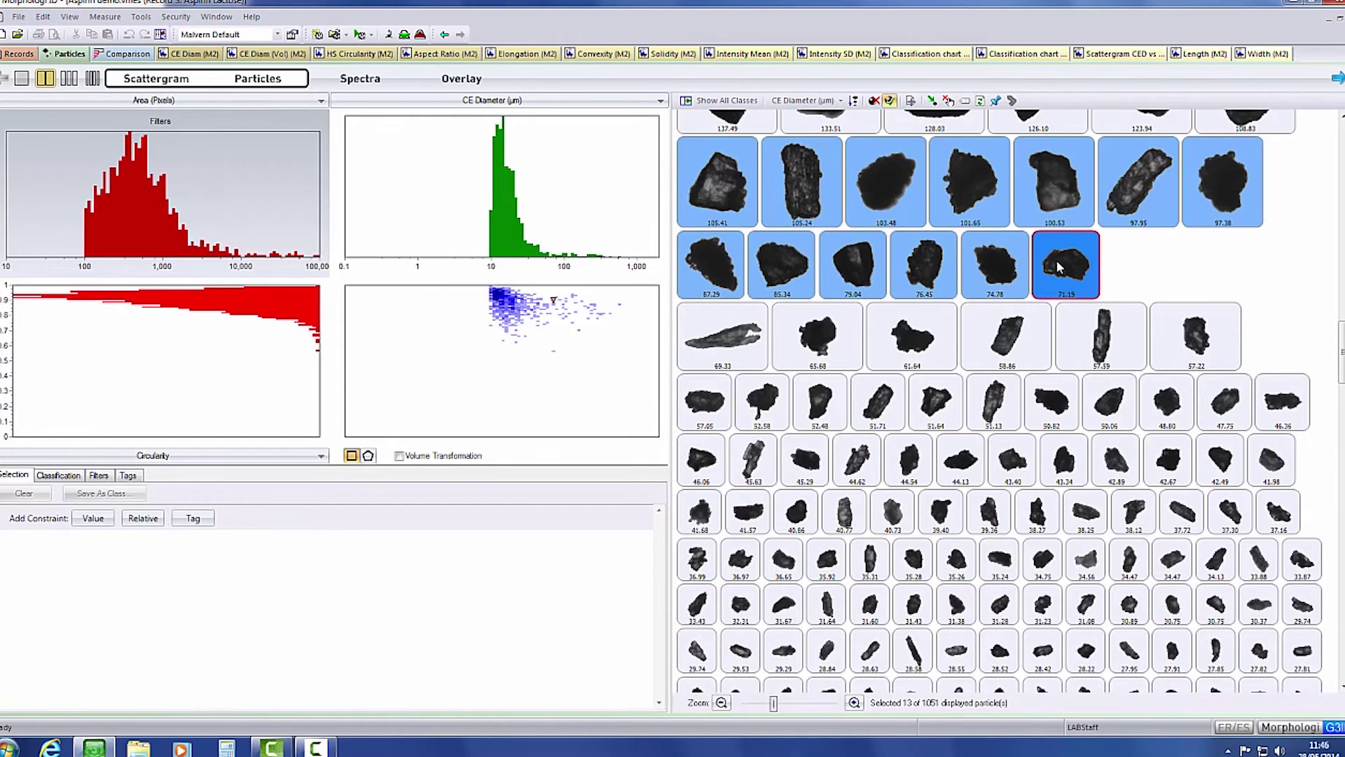
left_click(887, 408, "ctrl")
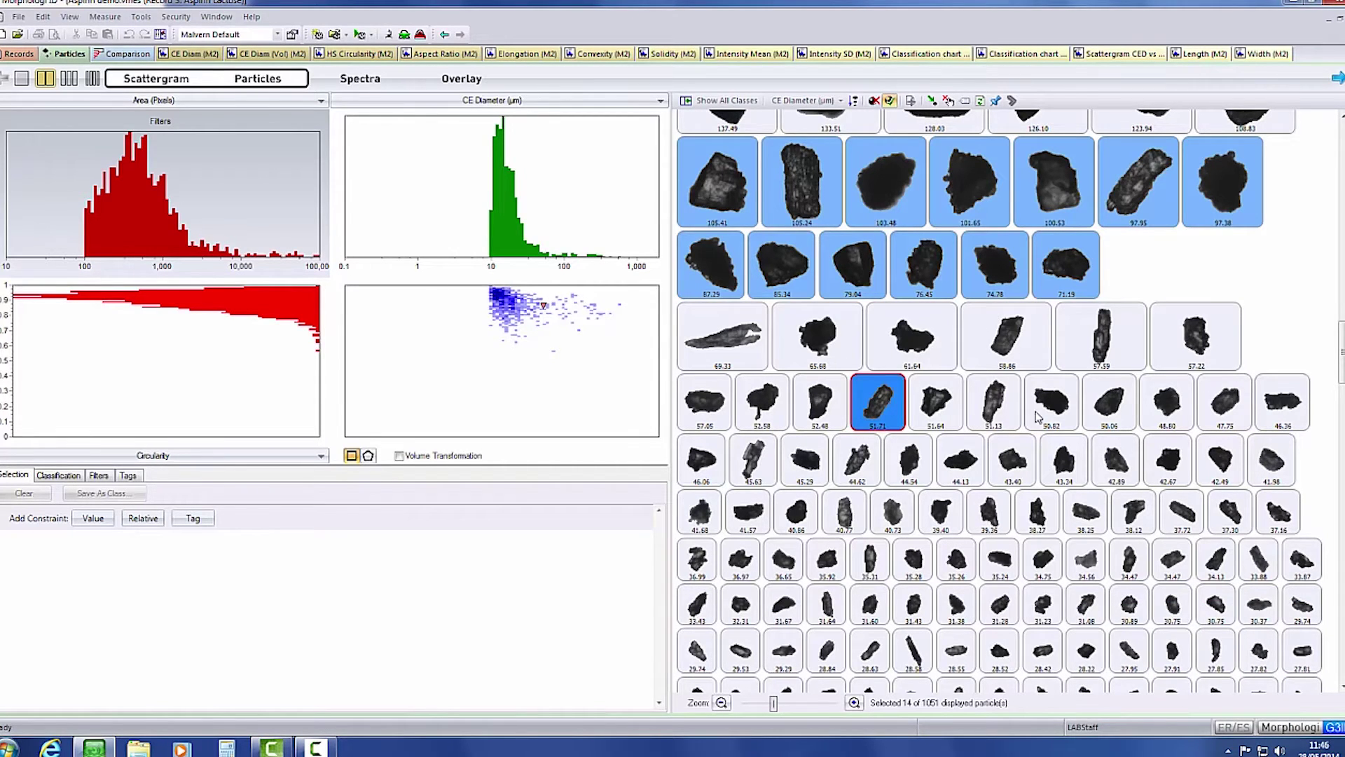
left_click(1060, 408, "ctrl")
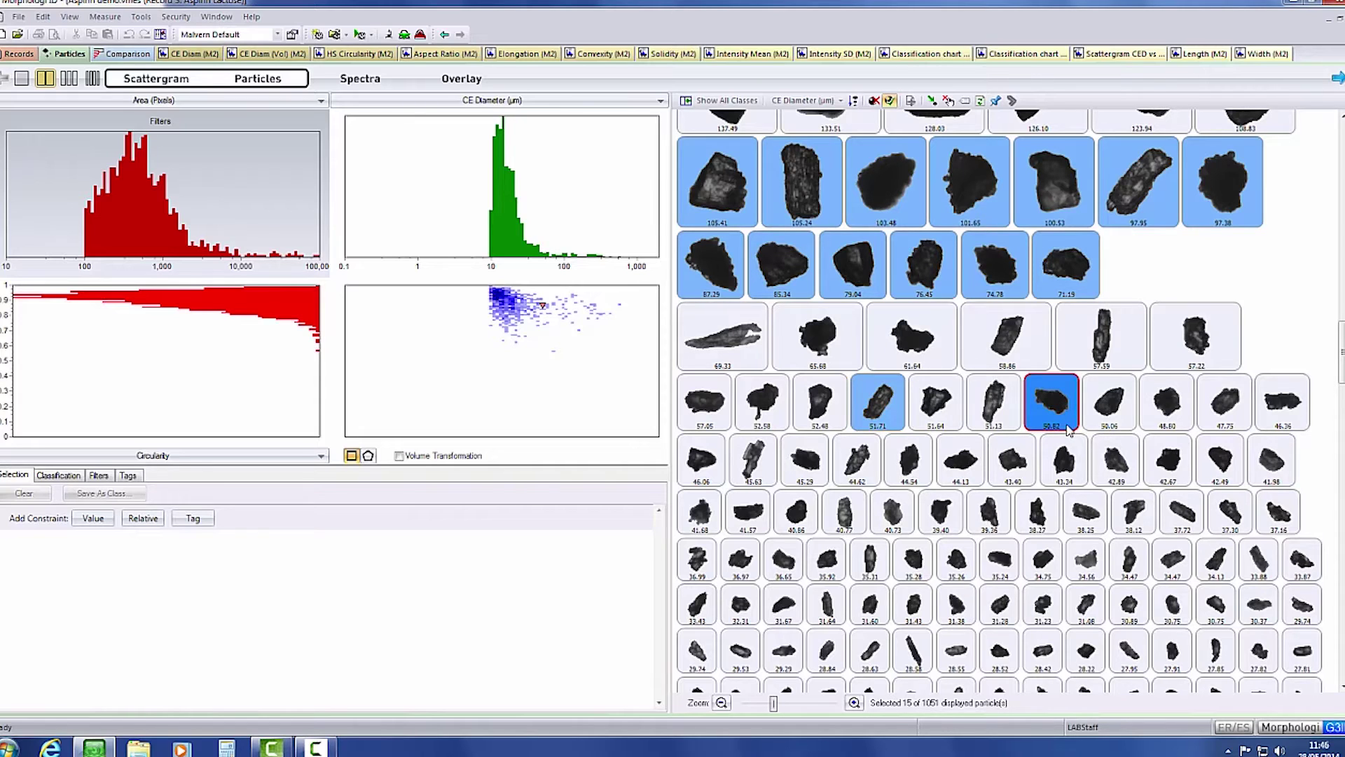
right_click(1069, 425)
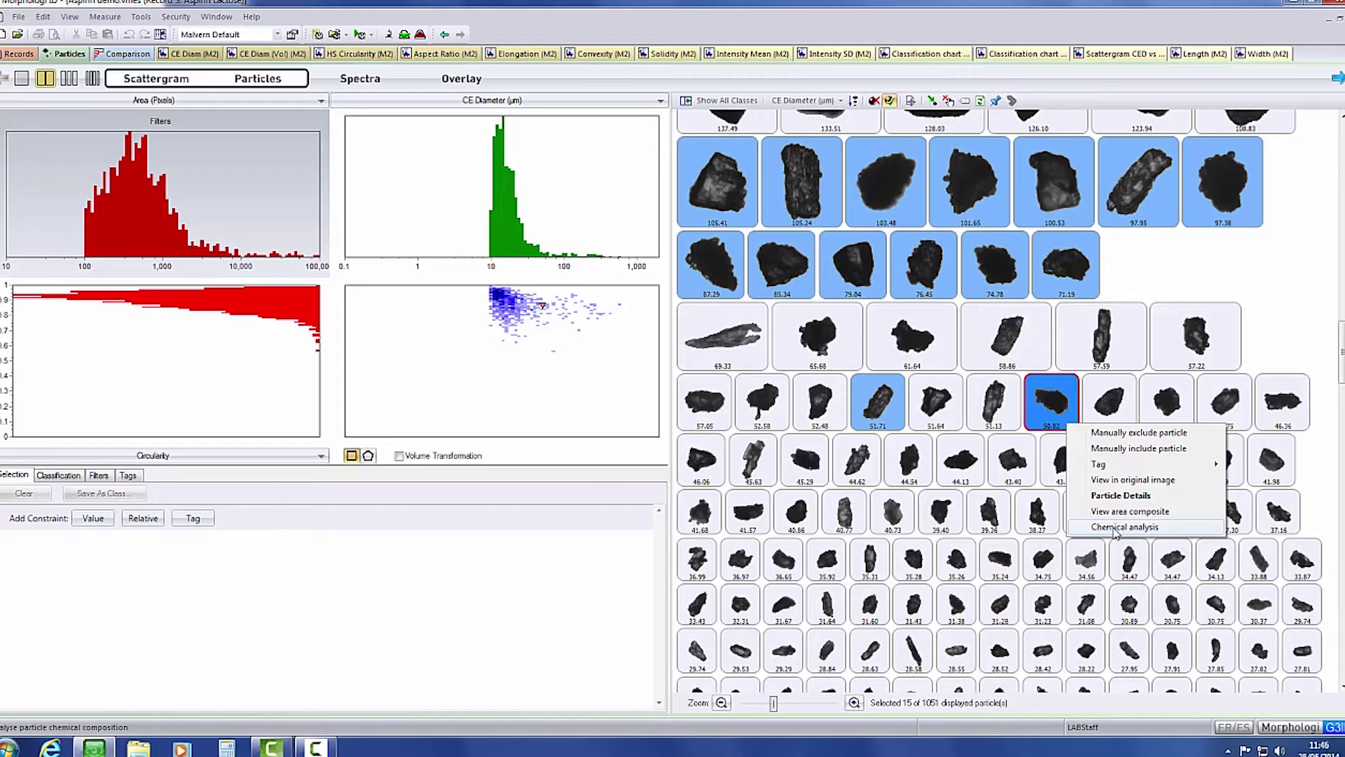
left_click(1115, 529)
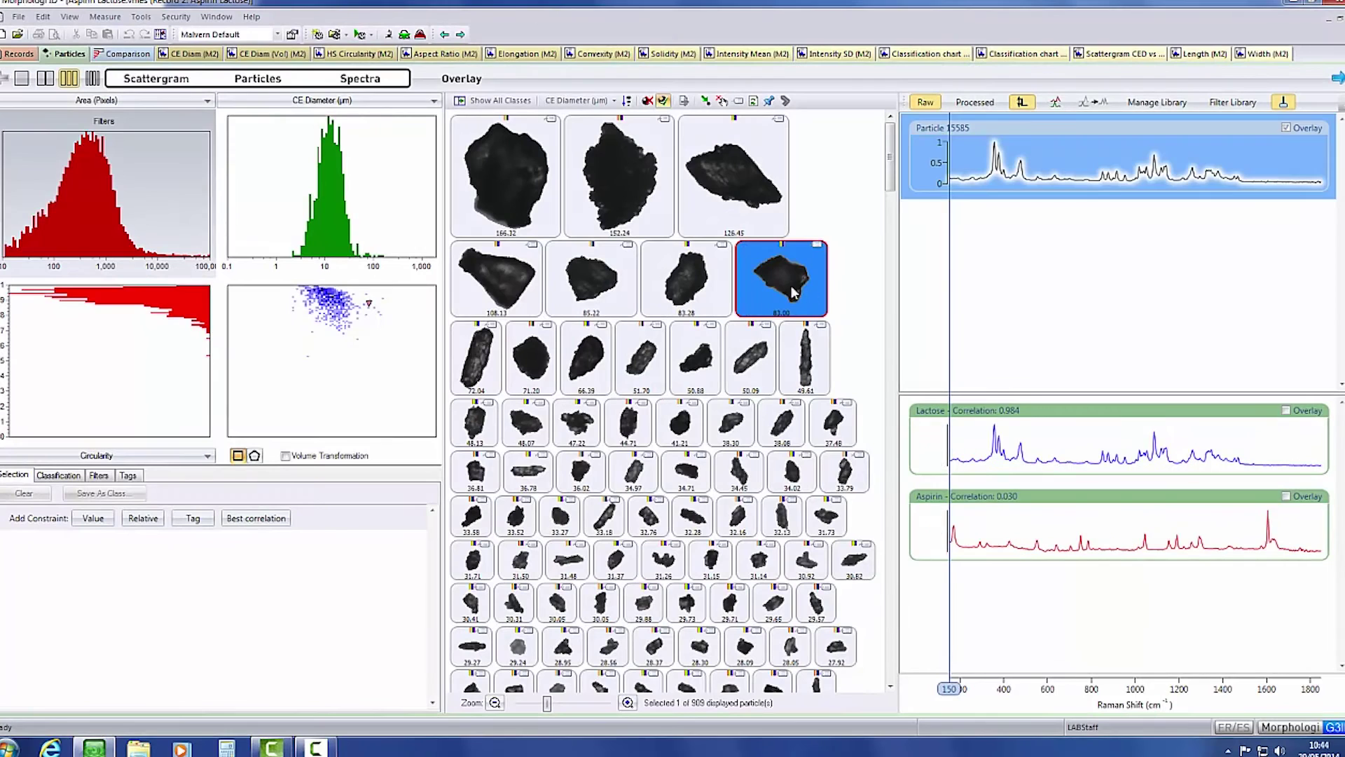
Overlay particles 9586 and 15585 against aspirin and lactose references, reading 0.983 and 0.984 correlations.
left_click(478, 362, "ctrl")
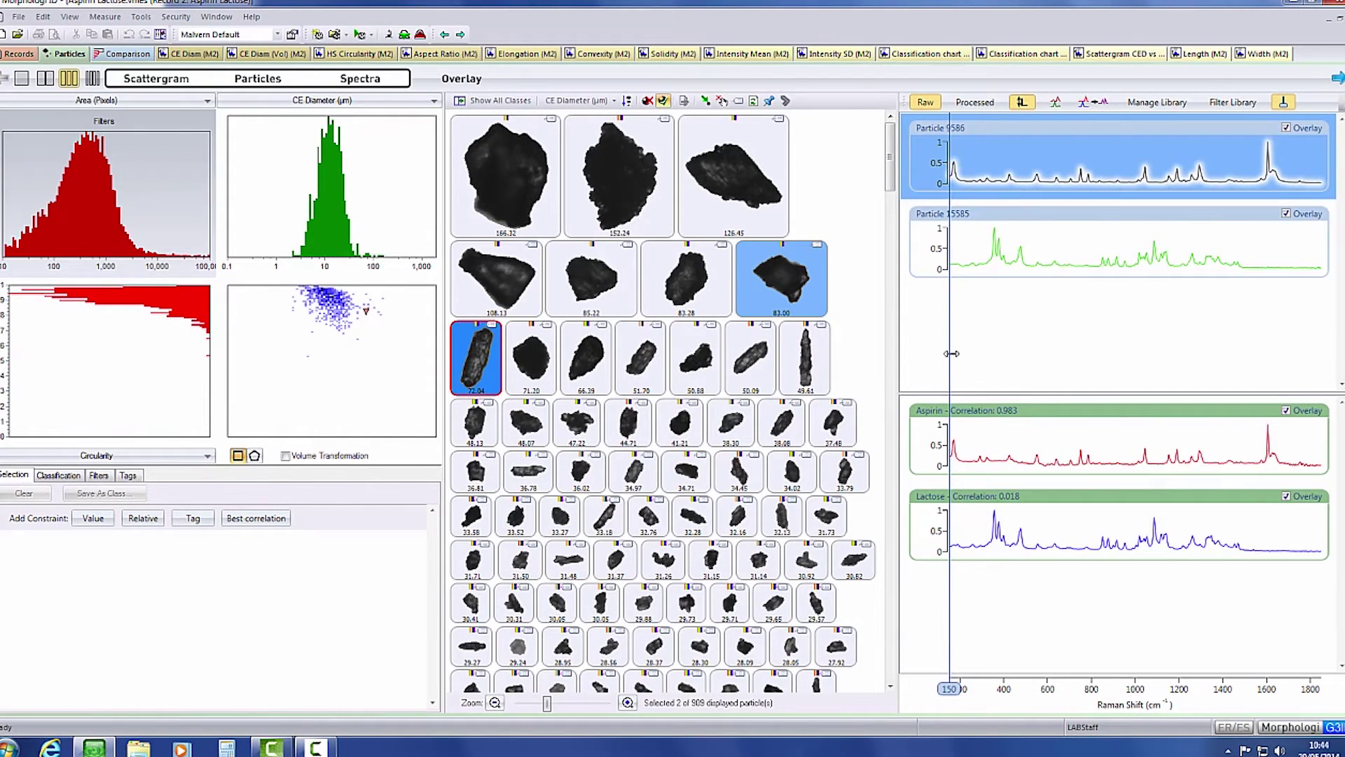
mouse_move(950, 354)
left_mouse_down()
mouse_move(1269, 480)
mouse_move(994, 523)
left_mouse_up()
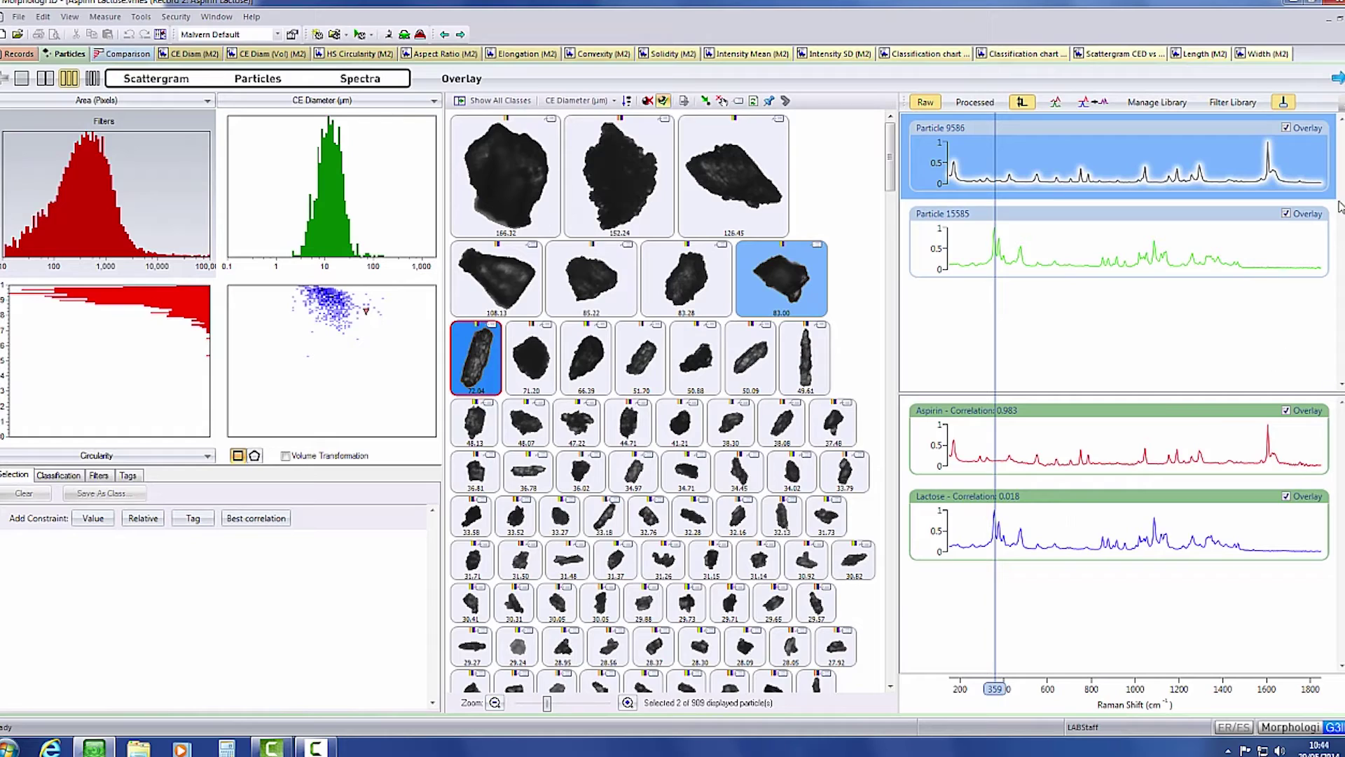
left_click(1338, 80)
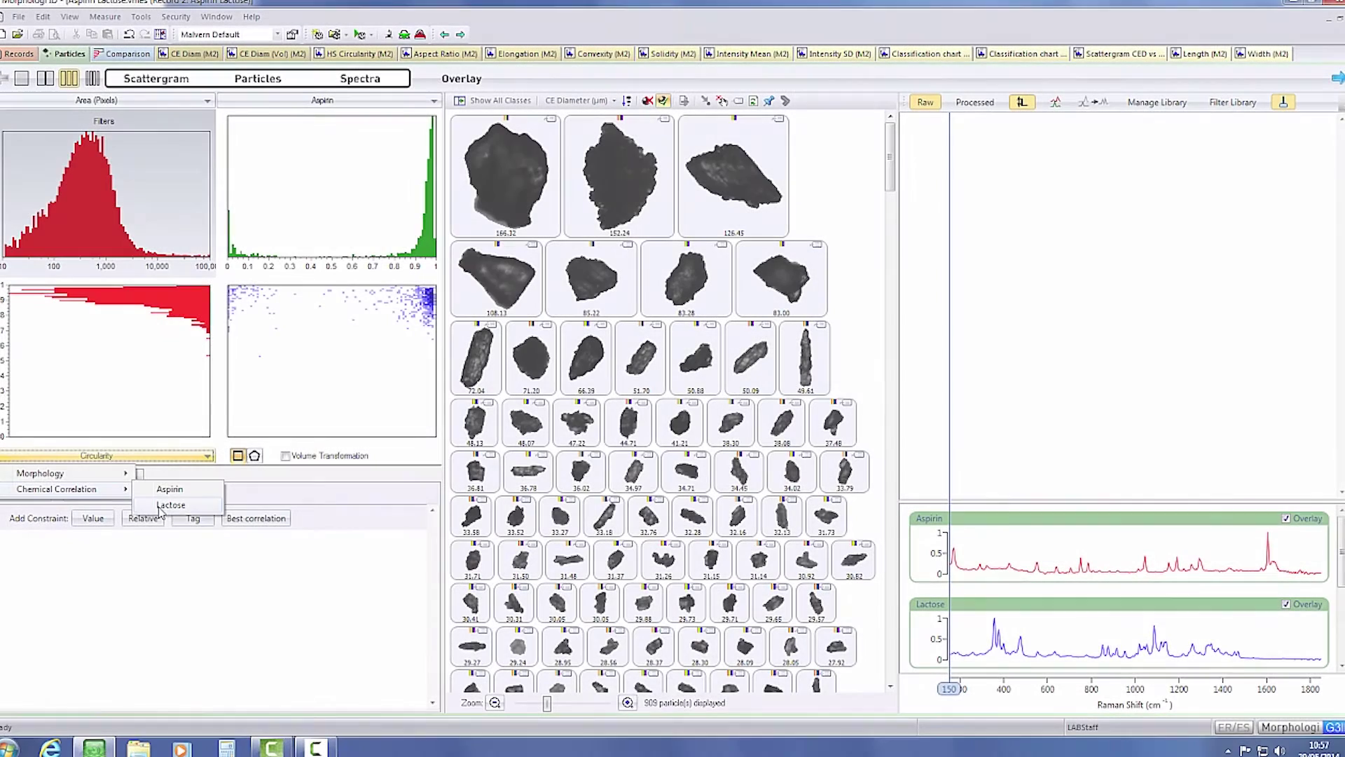
Plot Lactose correlation, keep the high-aspirin low-lactose region, and inspect four particles' peak near 1615 shift.
left_click(169, 505)
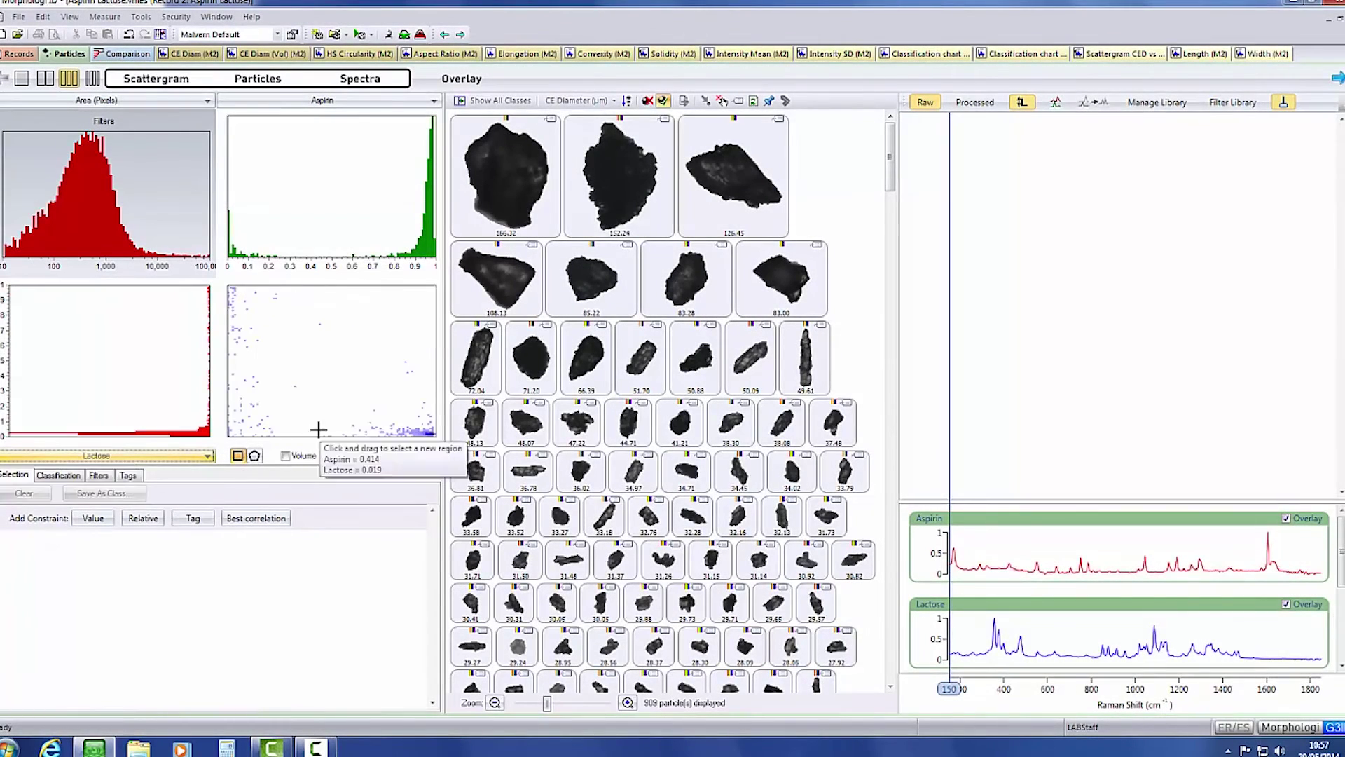
mouse_move(346, 418)
left_mouse_down()
mouse_move(398, 439)
mouse_move(440, 434)
left_mouse_up()
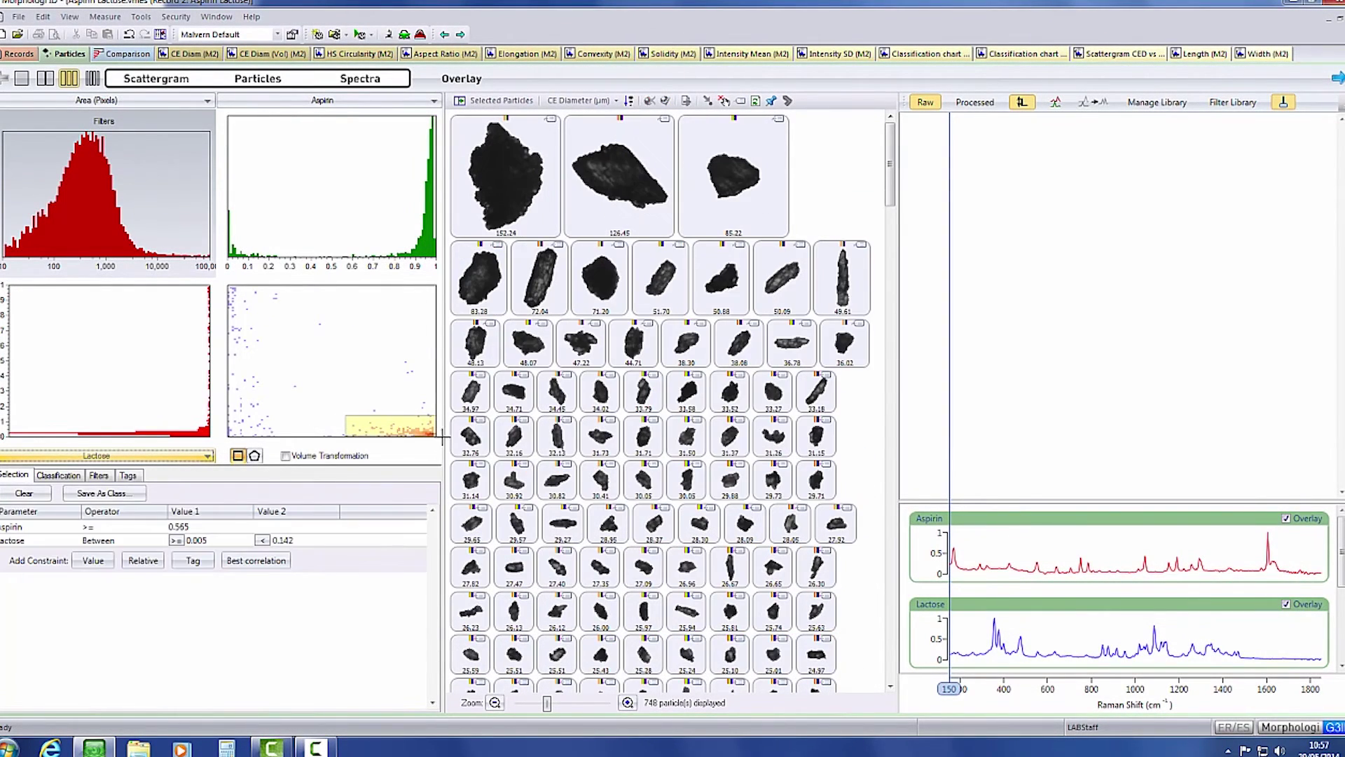
left_click(472, 393)
left_click(606, 404, "shift")
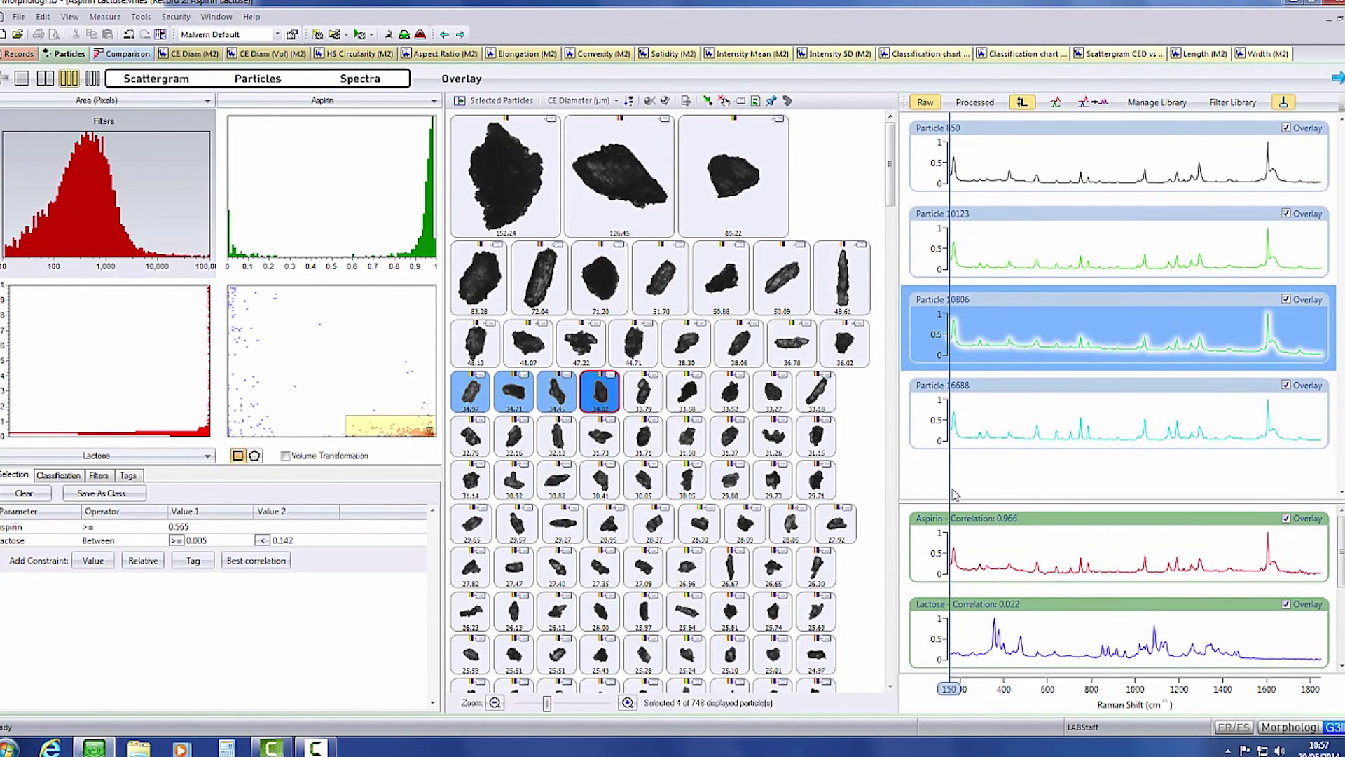
left_click_drag(949, 490, 1270, 537)
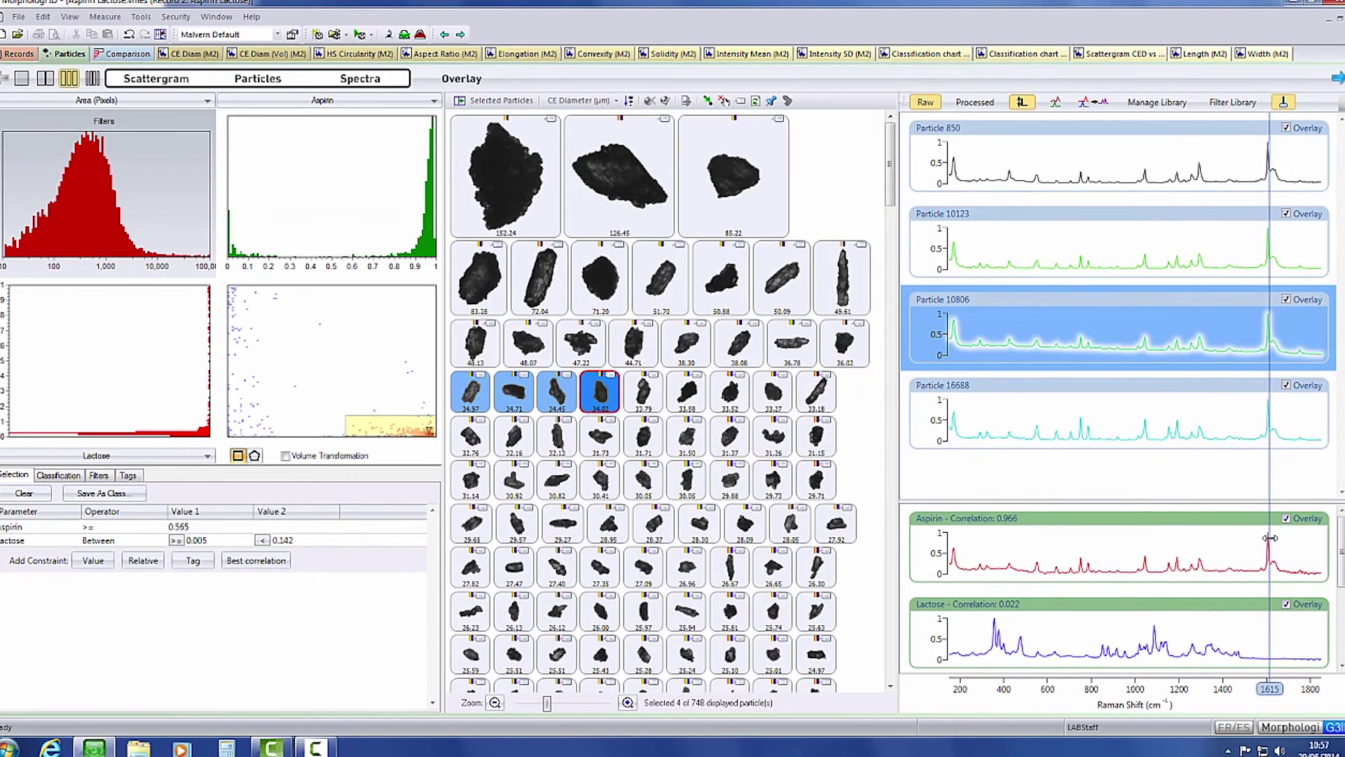
Select the Aspirin and Lactose sub-records and show their CE Diam (M2) number distribution report.
left_click(19, 54)
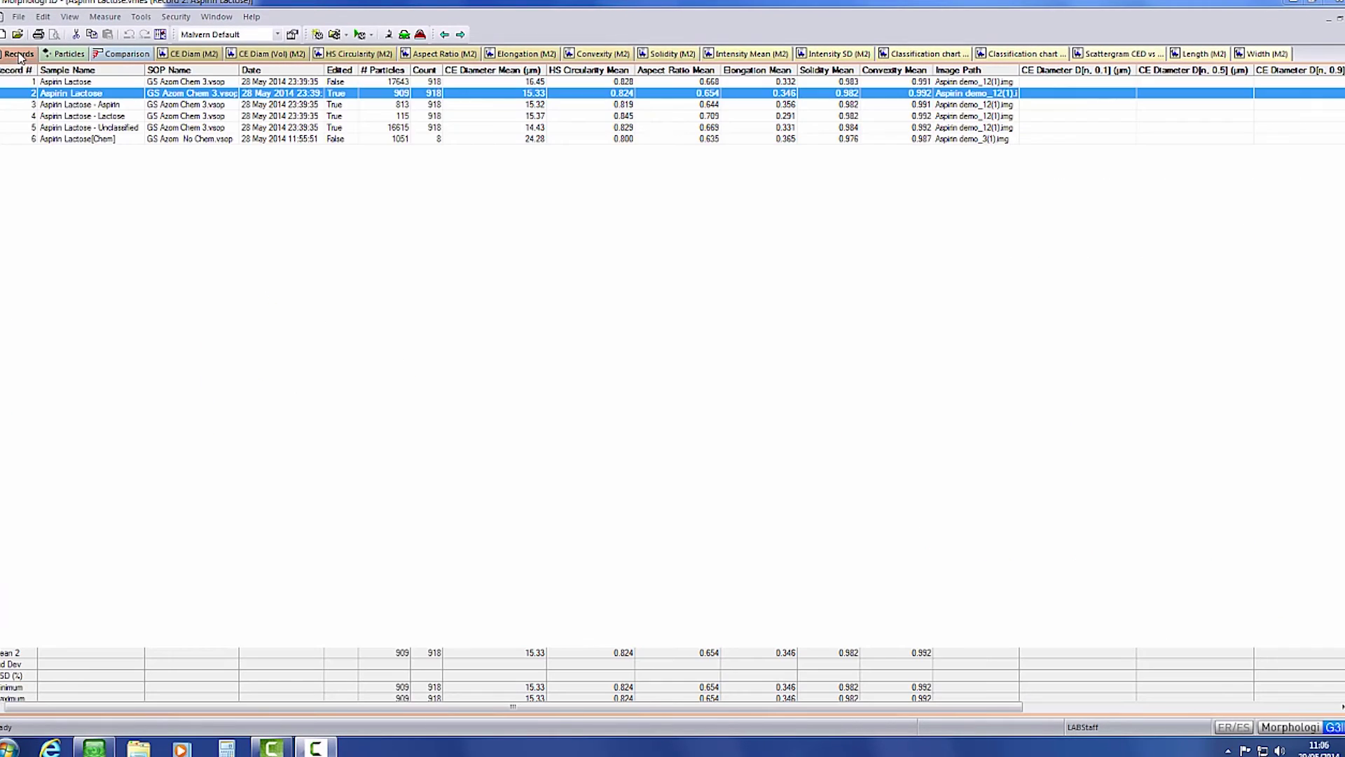
left_click(42, 106)
left_click(49, 117, "ctrl")
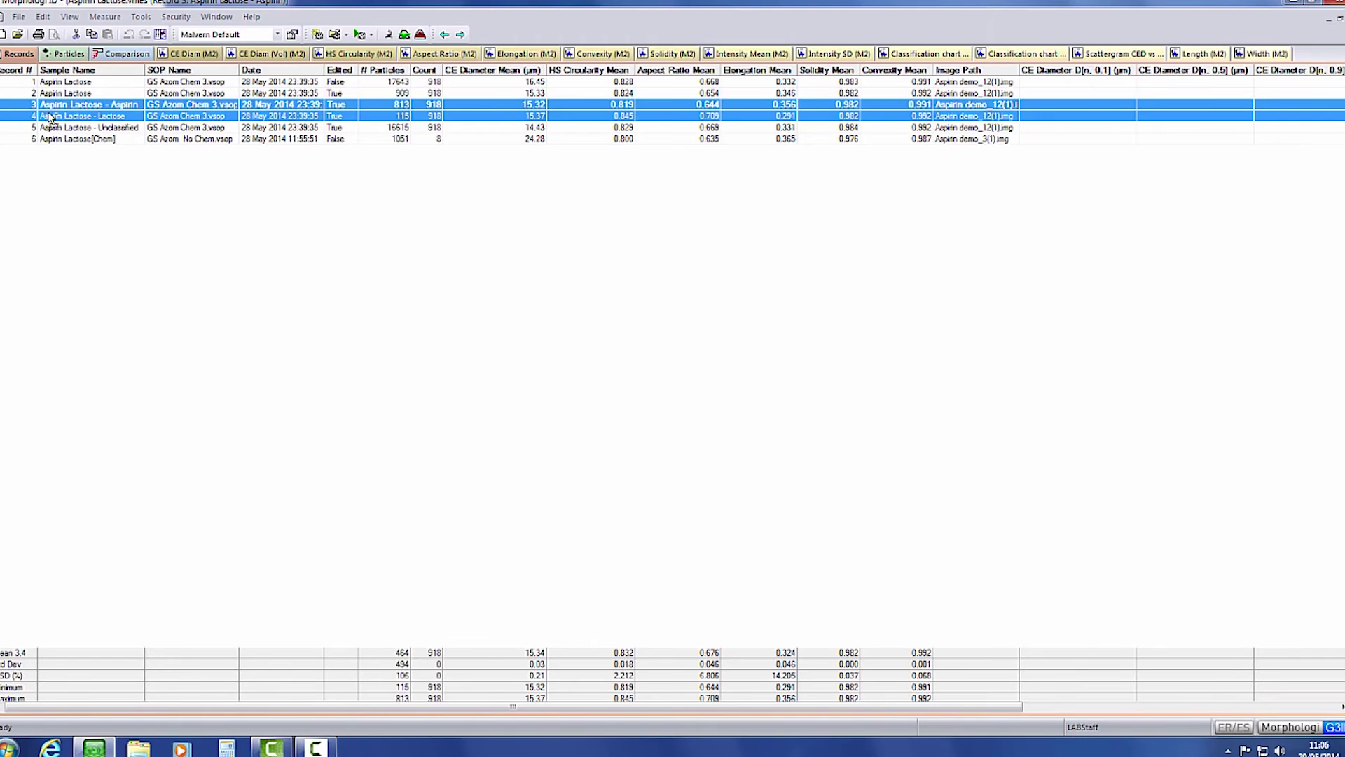
left_click(187, 56)
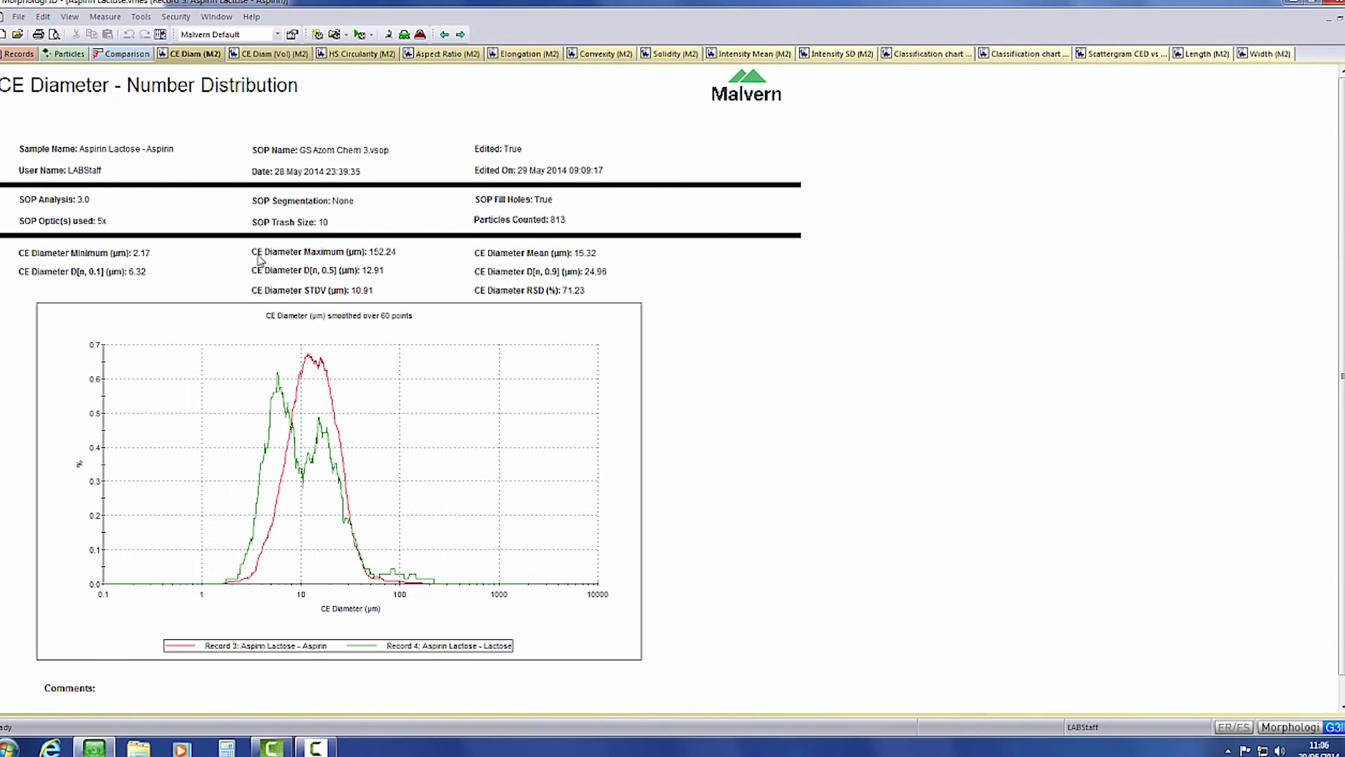